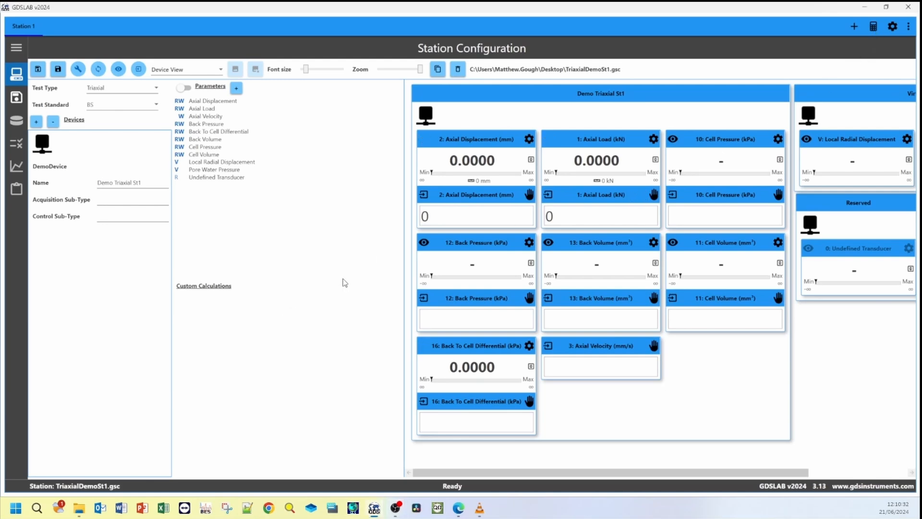
- Create a new custom calculation named with the operator's first name in possessive form followed by "Sample Height"
{"action": "left_click", "coordinate": [874, 27]}
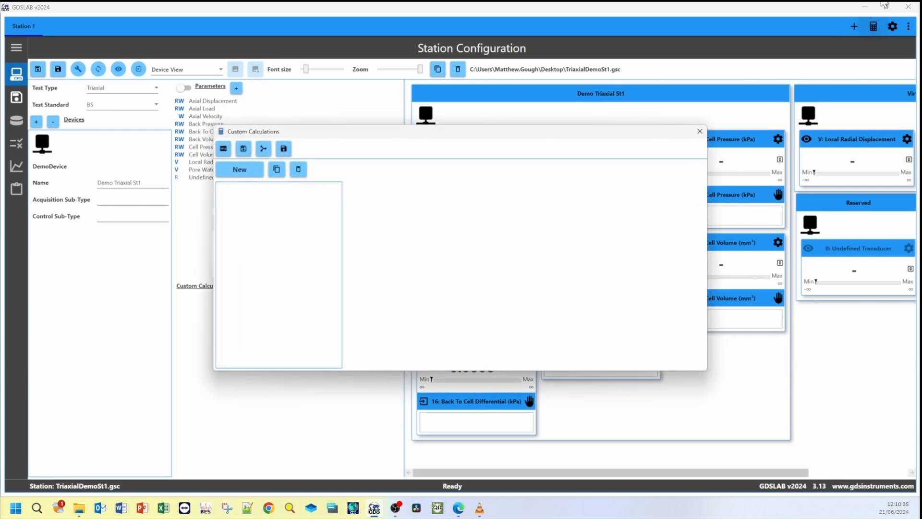
{"action": "left_click", "coordinate": [240, 170]}
{"action": "left_click", "coordinate": [474, 192]}
{"action": "left_click_drag", "start_coordinate": [474, 193], "coordinate": [385, 194]}
{"action": "type", "text": "M"}
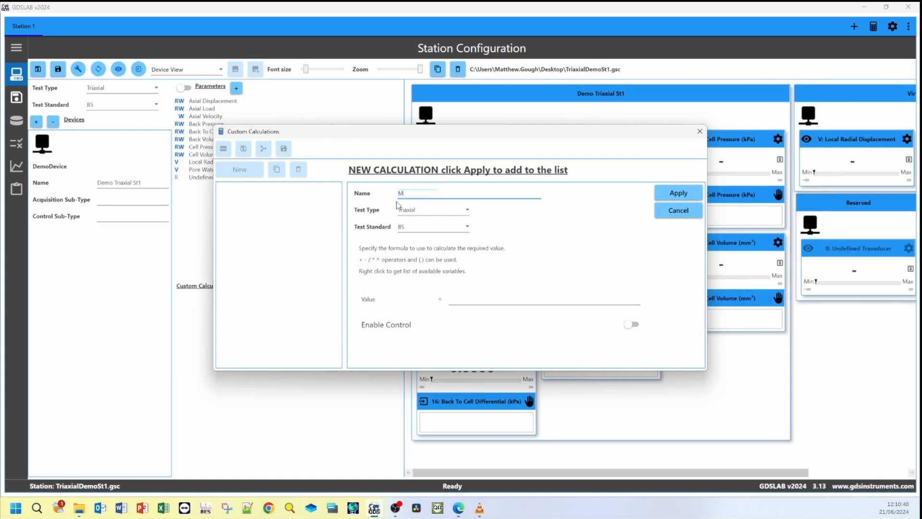
{"action": "type", "text": "att"}
{"action": "type", "text": "'s Sample Height"}
- Set the calculation's value formula to [Initial Height (mm)]-[Axial Displacement] and enable control through Axial Displacement
{"action": "left_click", "coordinate": [519, 303]}
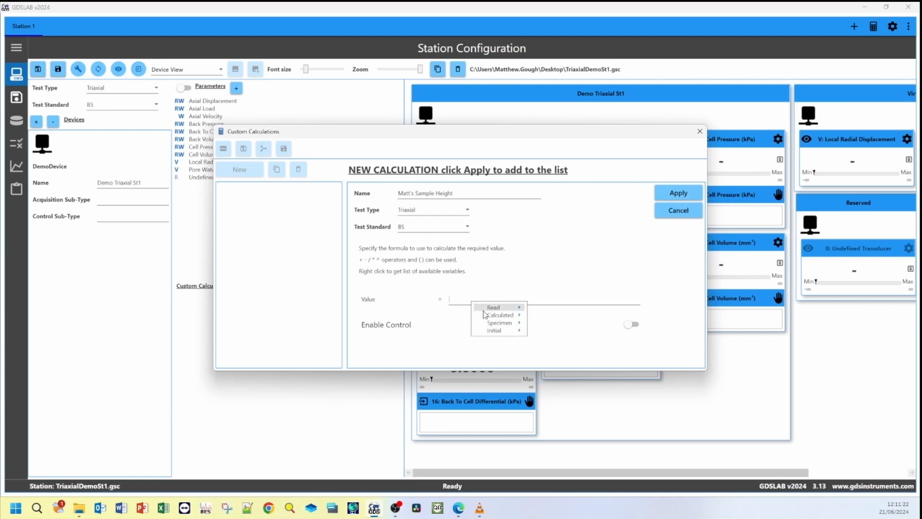
{"action": "left_click", "coordinate": [483, 310]}
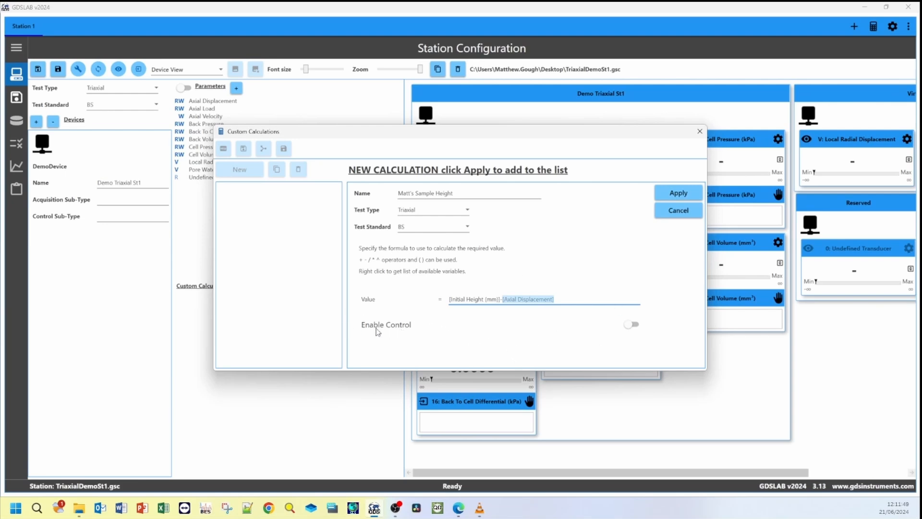
{"action": "left_click", "coordinate": [631, 326]}
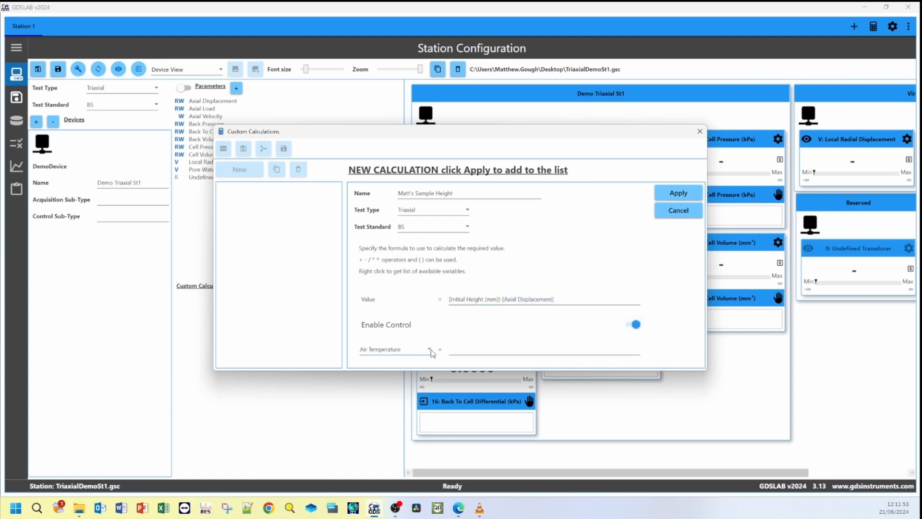
{"action": "left_click", "coordinate": [424, 356]}
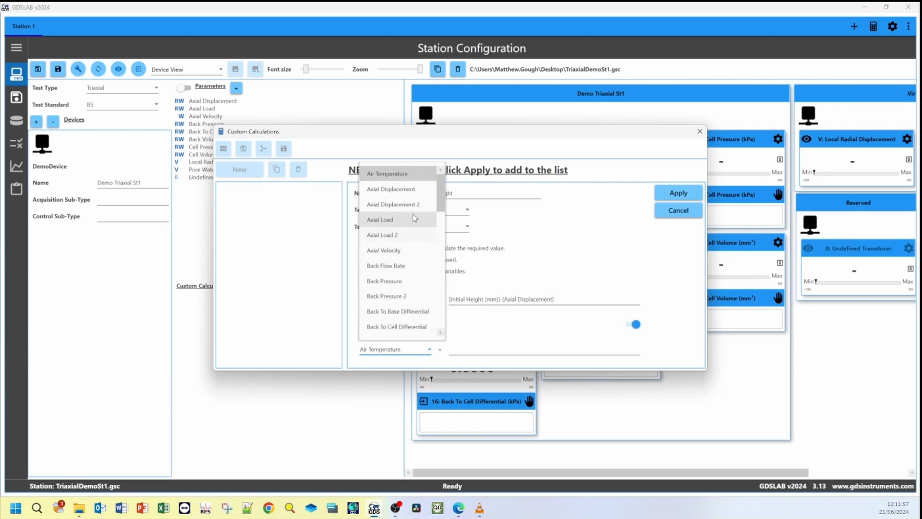
{"action": "left_click", "coordinate": [416, 190]}
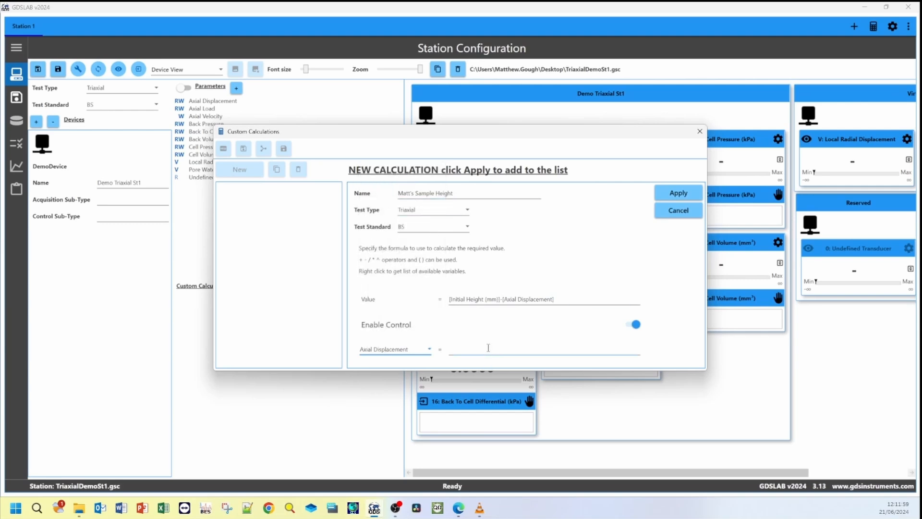
- Set the Axial Displacement control formula to [Initial Height (mm)]-[Value], picking the variables from the available list
{"action": "left_click", "coordinate": [465, 350]}
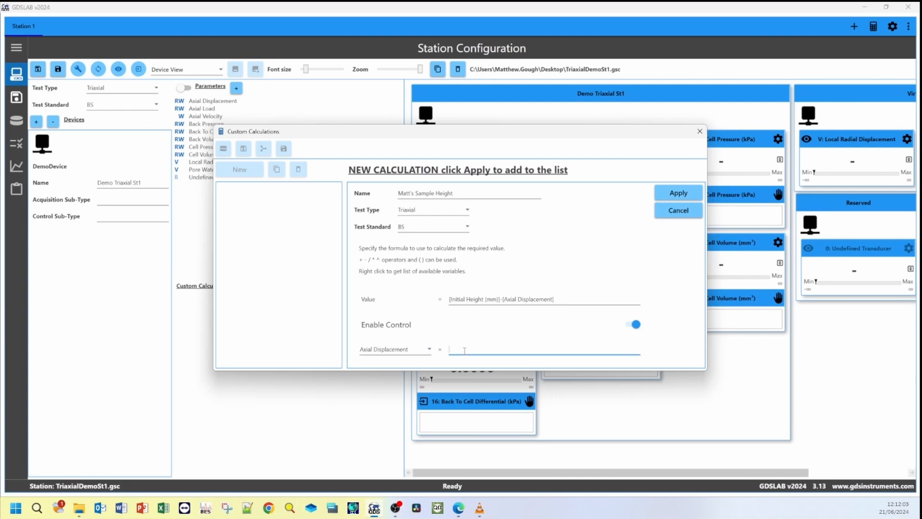
{"action": "right_click", "coordinate": [464, 350]}
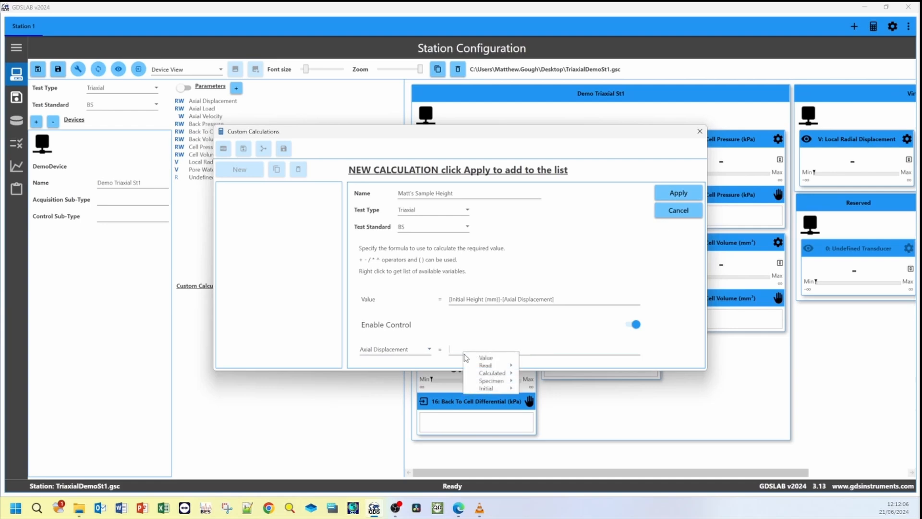
{"action": "mouse_move", "coordinate": [495, 381]}
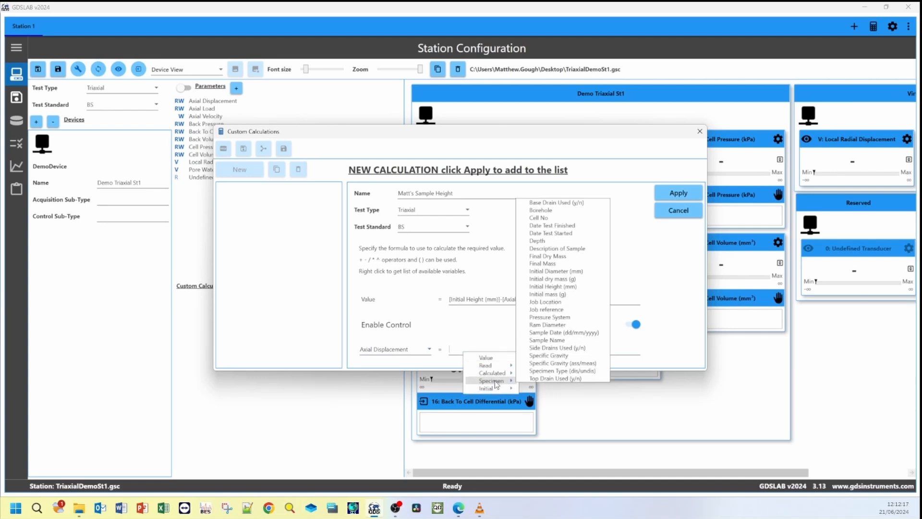
{"action": "left_click", "coordinate": [556, 286]}
{"action": "left_click", "coordinate": [516, 347]}
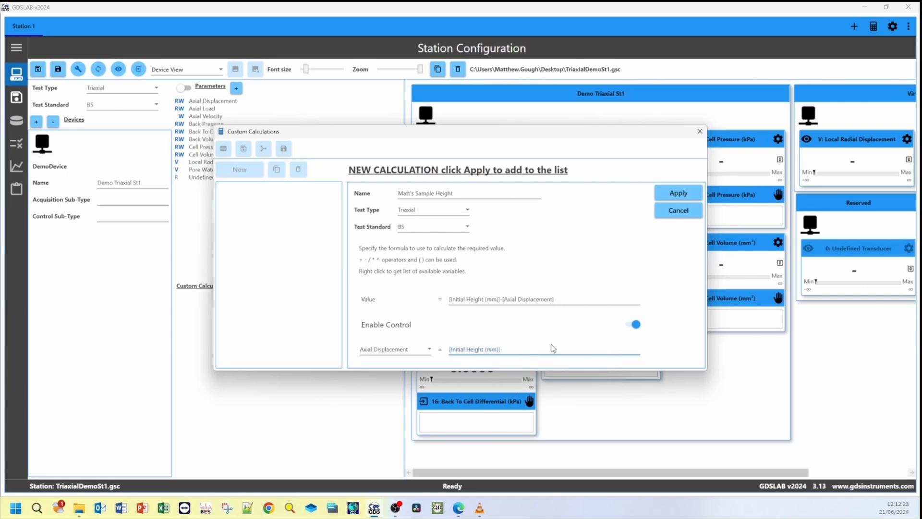
{"action": "type", "text": "-"}
{"action": "right_click", "coordinate": [538, 349]}
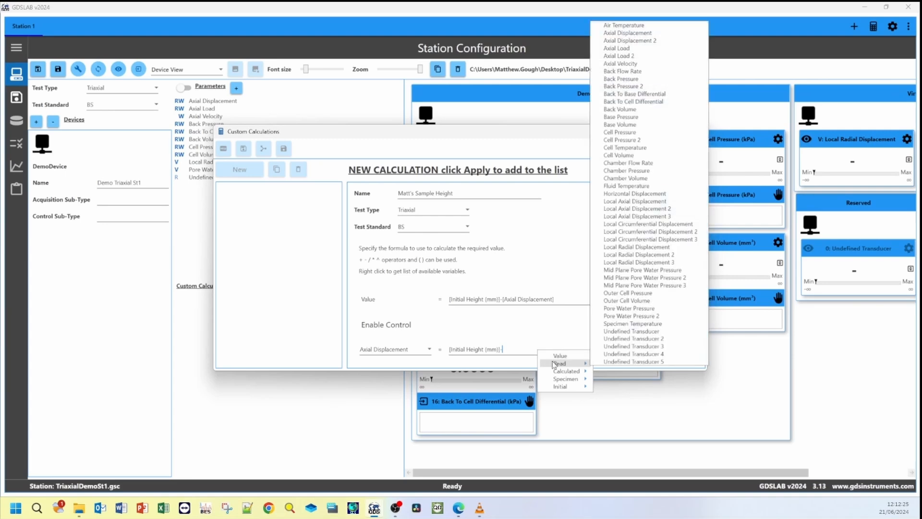
{"action": "left_click", "coordinate": [555, 356]}
{"action": "left_click", "coordinate": [578, 346]}
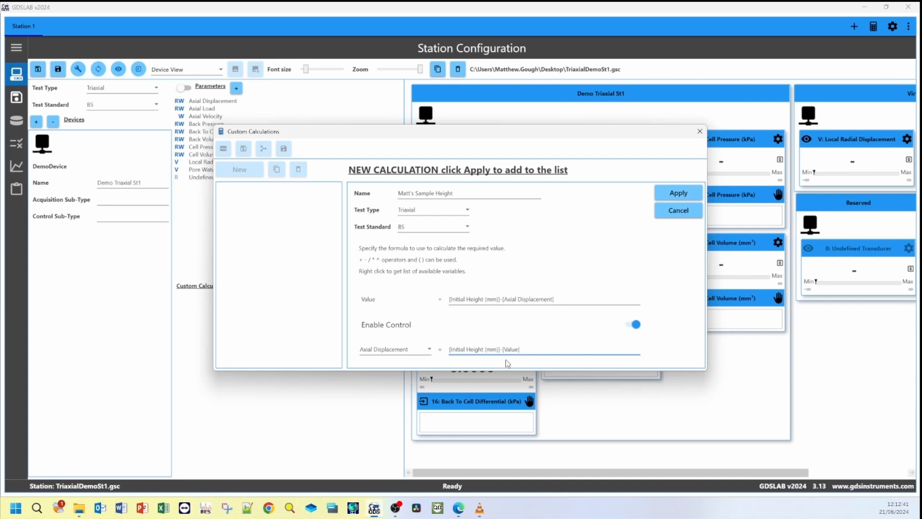
- Apply the new sample height calculation, close the calculations window and enable it for the station
{"action": "left_click", "coordinate": [667, 196]}
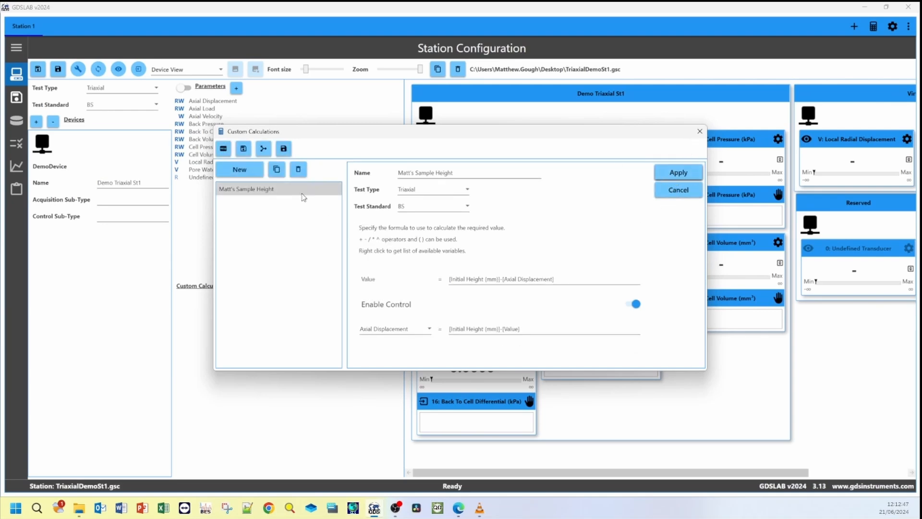
{"action": "left_click", "coordinate": [700, 131]}
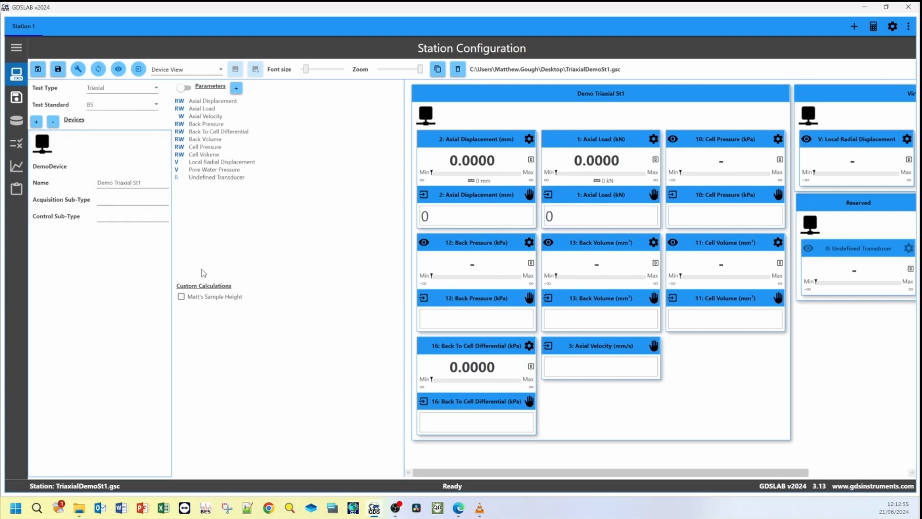
{"action": "left_click", "coordinate": [182, 298]}
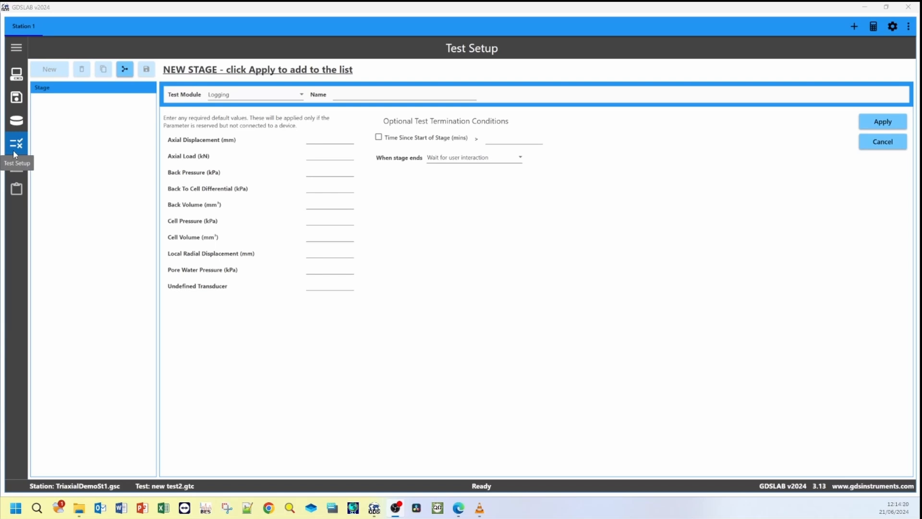
- Choose the User Defined test module for the new stage and make Section 1 control the custom sample height
{"action": "left_click", "coordinate": [300, 95]}
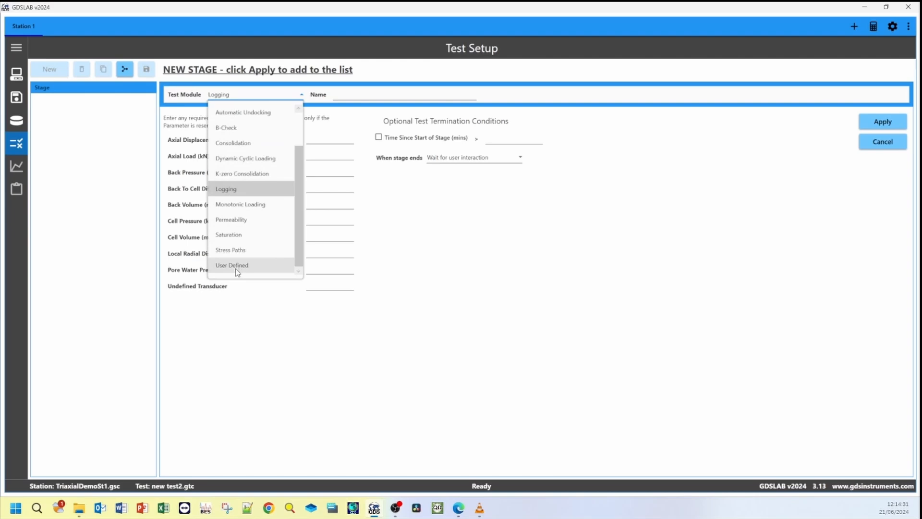
{"action": "left_click", "coordinate": [235, 266]}
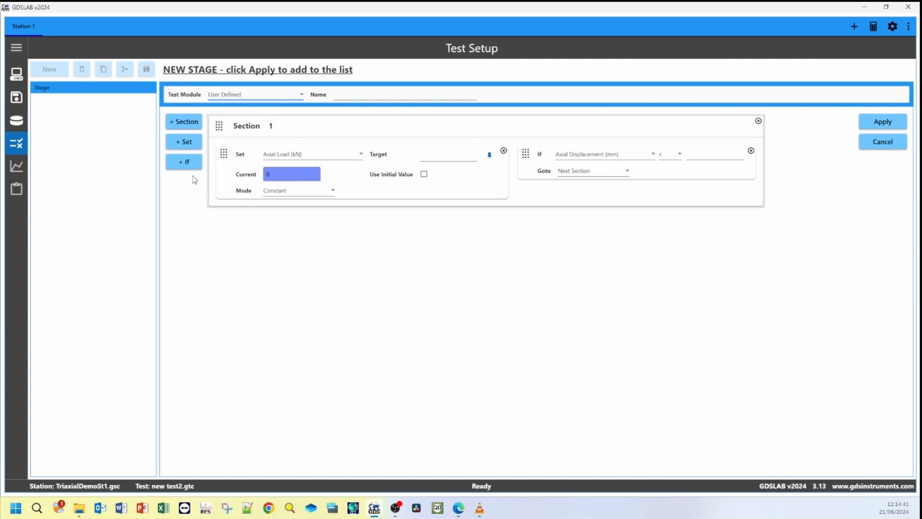
{"action": "left_click", "coordinate": [302, 158]}
{"action": "scroll", "coordinate": [346, 287], "scroll_direction": "down", "scroll_amount": 1}
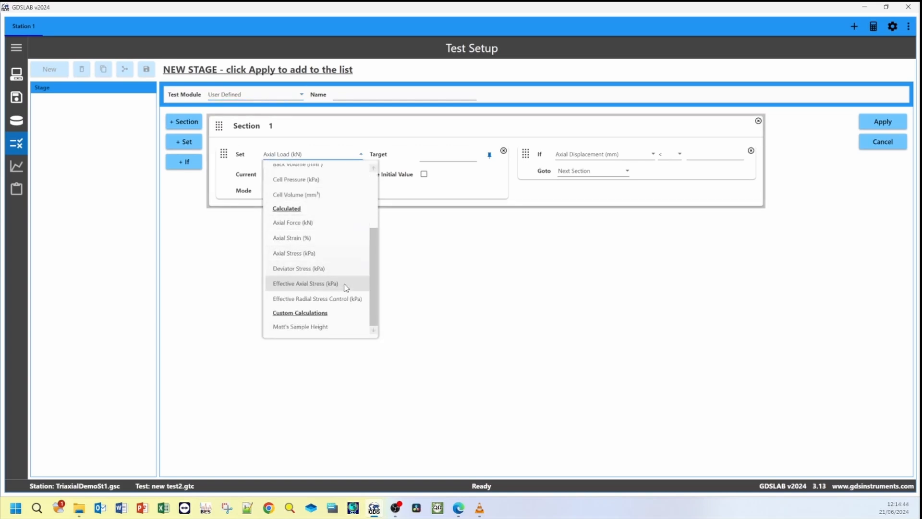
{"action": "left_click", "coordinate": [309, 328]}
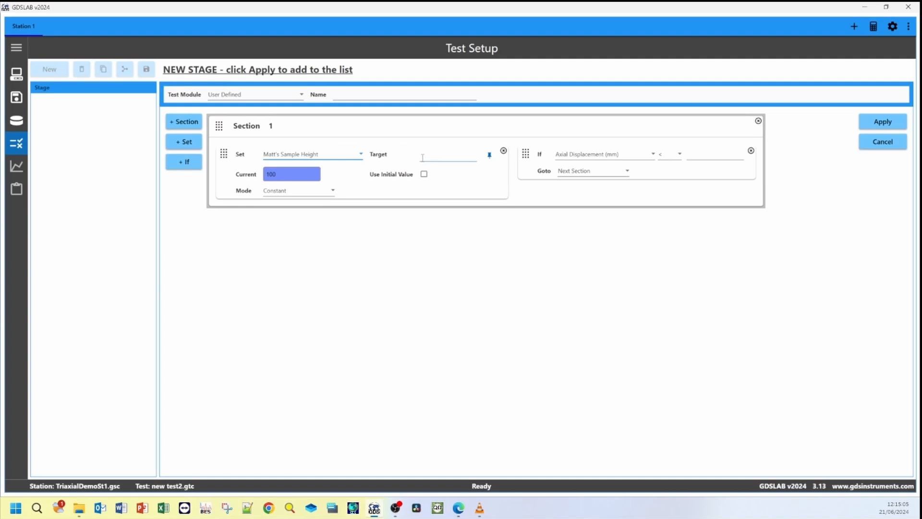
- Configure the sample height control as a Ramp with a target of 5 over 2 minutes
{"action": "left_click", "coordinate": [319, 197]}
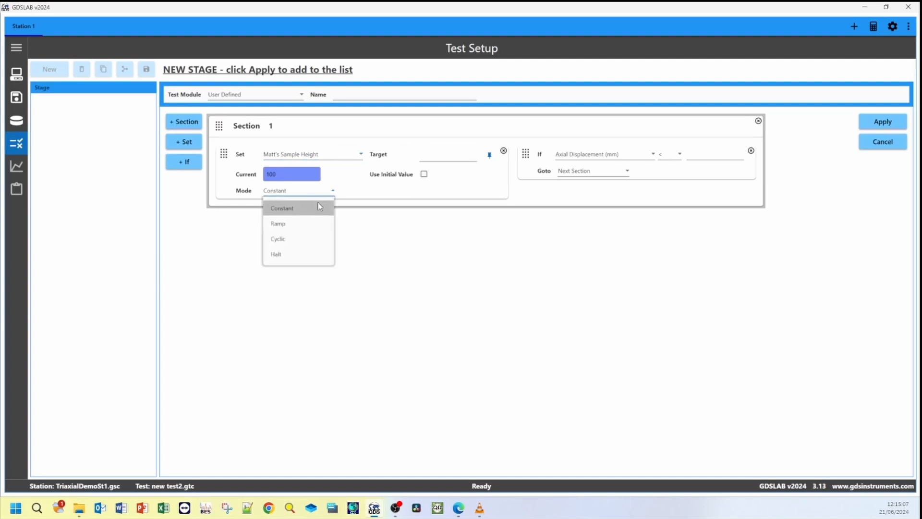
{"action": "left_click", "coordinate": [317, 222]}
{"action": "left_click", "coordinate": [429, 156]}
{"action": "type", "text": "5"}
{"action": "left_click", "coordinate": [432, 192]}
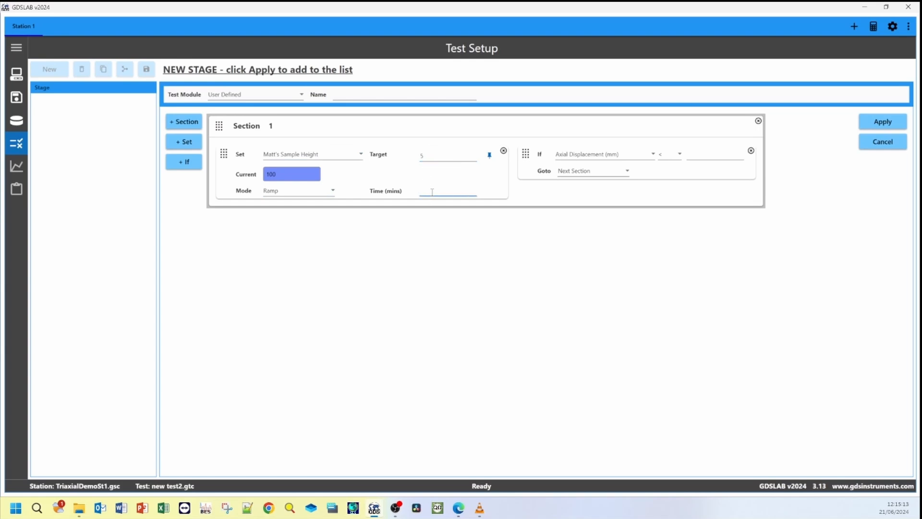
{"action": "type", "text": "2"}
{"action": "left_click", "coordinate": [434, 243]}
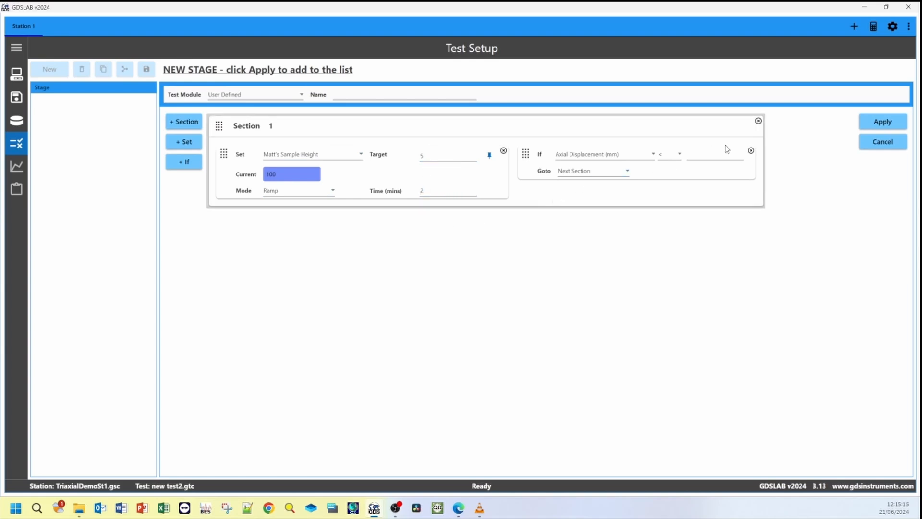
- Remove the If condition from Section 1 and apply the User Defined stage to the stage list
{"action": "left_click", "coordinate": [750, 151]}
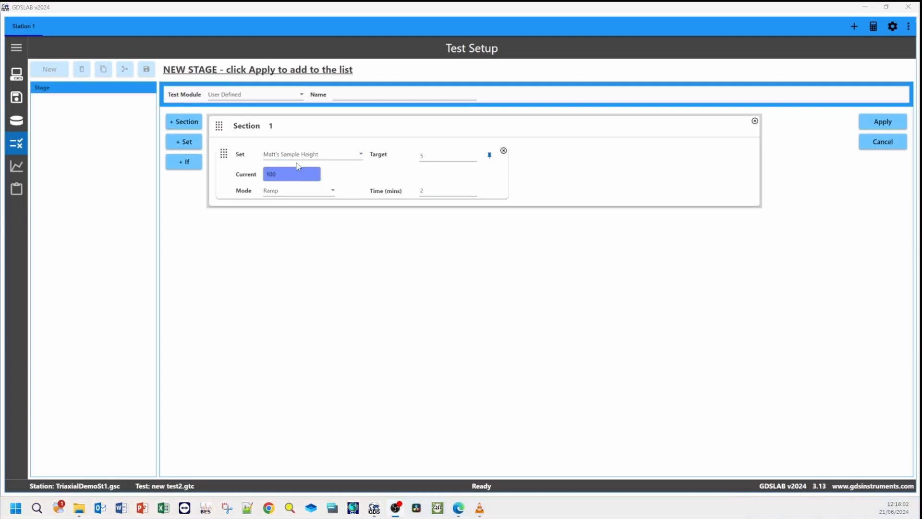
{"action": "left_click", "coordinate": [867, 123]}
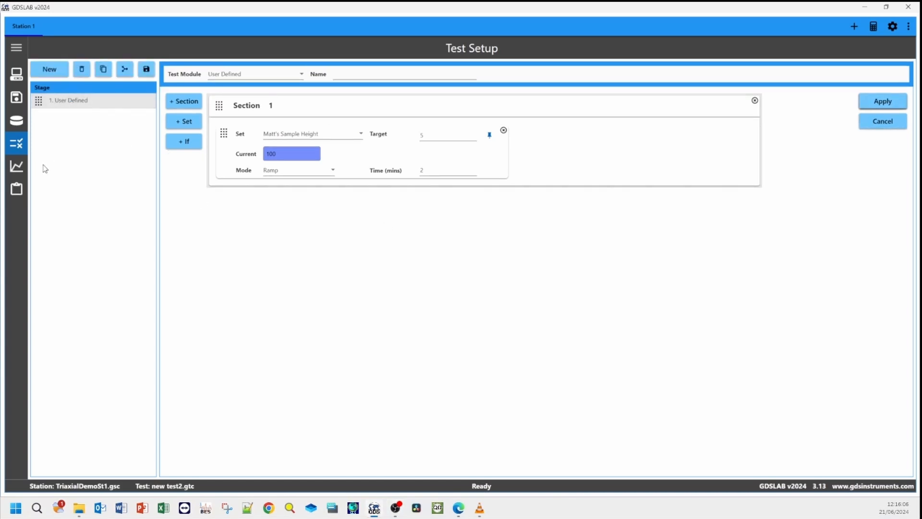
- Open the Test View and add the custom sample height calculation to the live data list
{"action": "left_click", "coordinate": [21, 167]}
{"action": "left_click", "coordinate": [16, 166]}
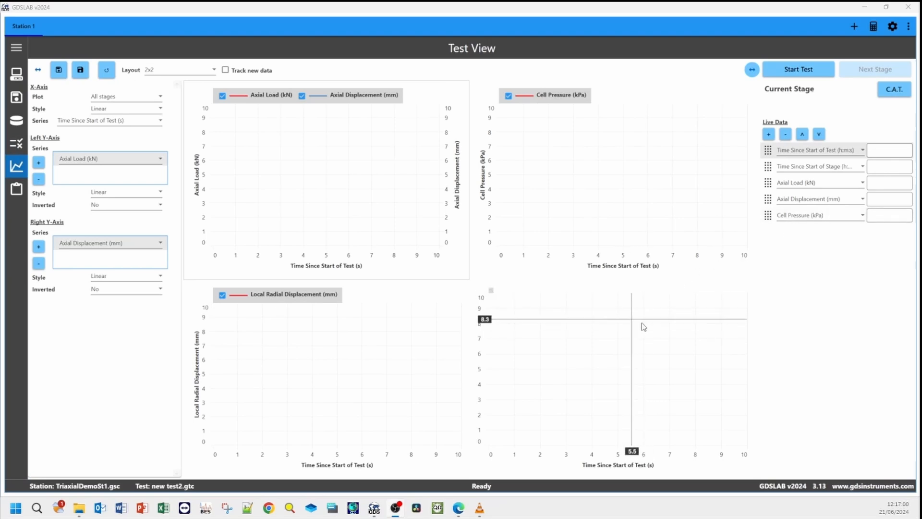
{"action": "left_click", "coordinate": [624, 423]}
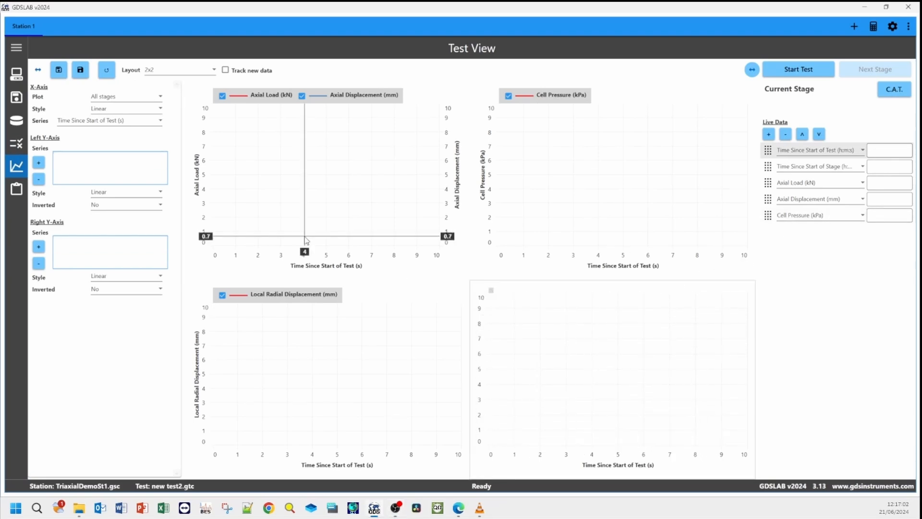
{"action": "left_click", "coordinate": [769, 134]}
{"action": "left_click", "coordinate": [816, 231]}
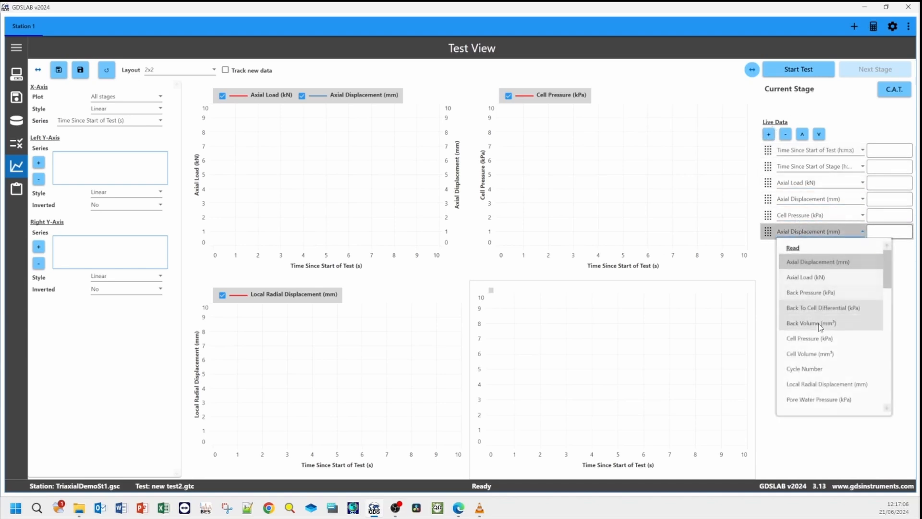
{"action": "scroll", "coordinate": [820, 317], "scroll_direction": "down", "scroll_amount": 3}
{"action": "scroll", "coordinate": [811, 335], "scroll_direction": "down", "scroll_amount": 6}
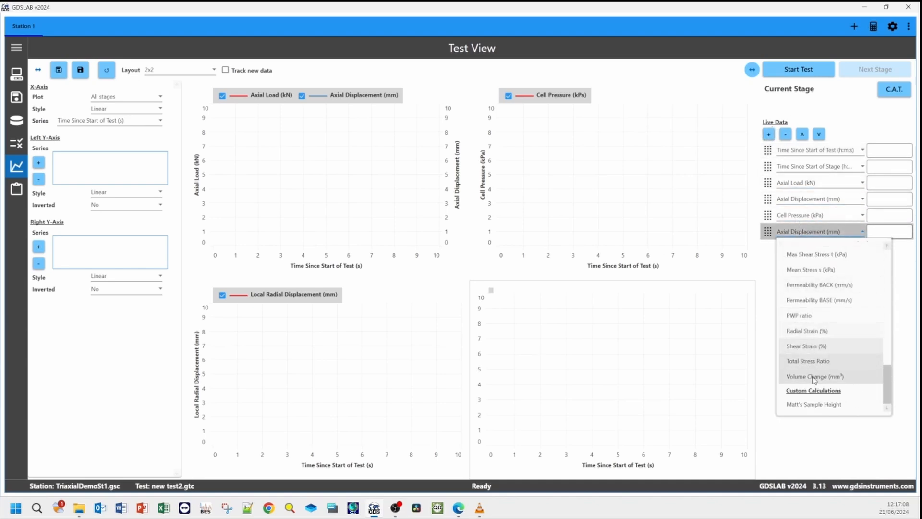
{"action": "left_click", "coordinate": [813, 404]}
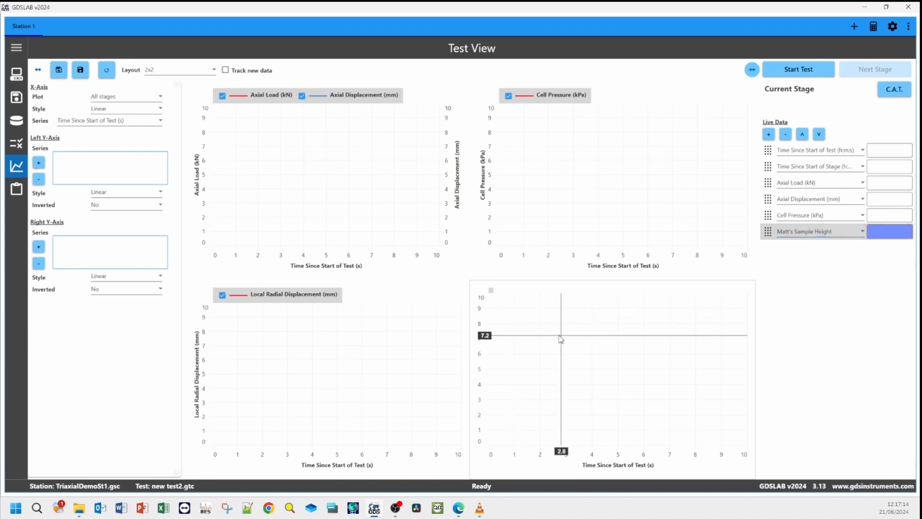
- Plot the custom sample height on the left Y-axis of the selected empty graph and start the test
{"action": "left_click", "coordinate": [38, 163]}
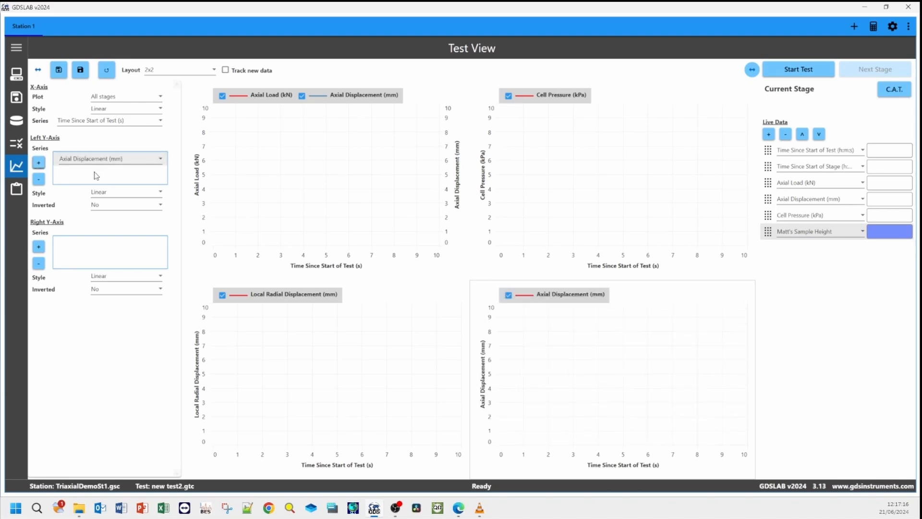
{"action": "left_click", "coordinate": [129, 163]}
{"action": "scroll", "coordinate": [142, 315], "scroll_direction": "down", "scroll_amount": 10}
{"action": "scroll", "coordinate": [142, 315], "scroll_direction": "down", "scroll_amount": 3}
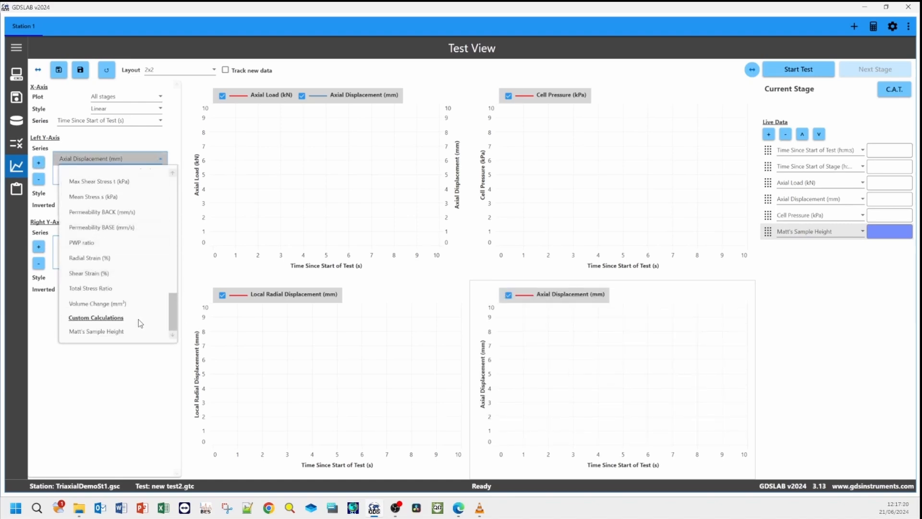
{"action": "left_click", "coordinate": [132, 331]}
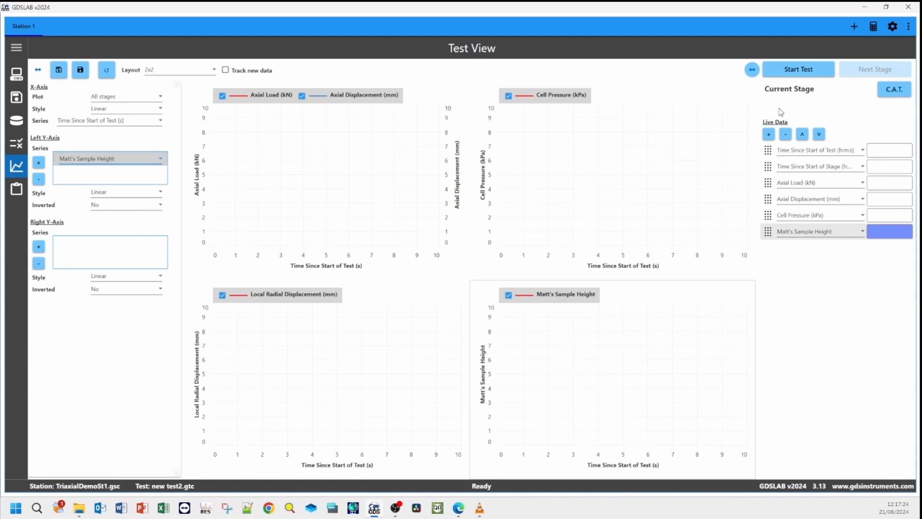
{"action": "left_click", "coordinate": [784, 70]}
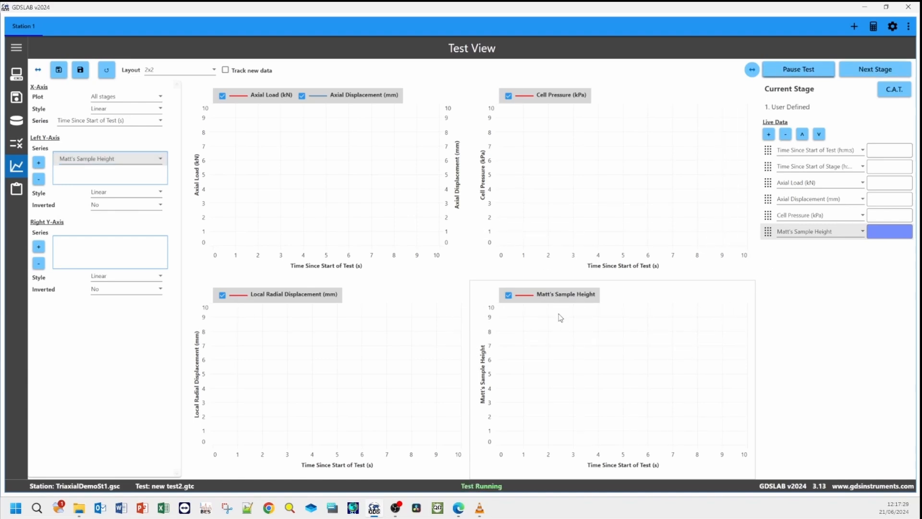